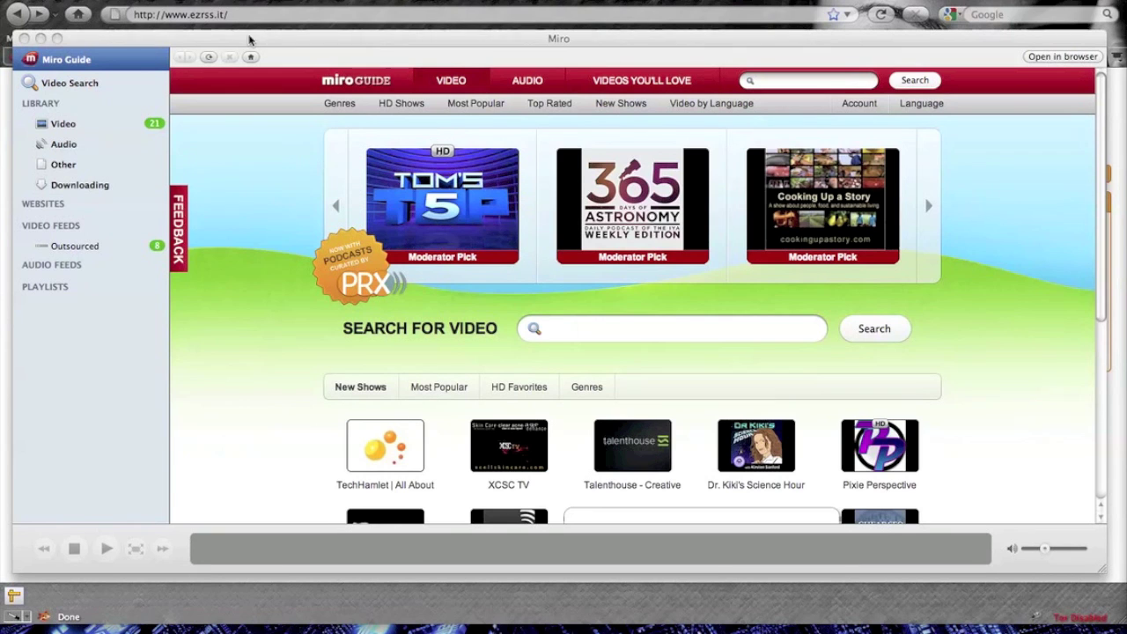
Step: Move the Miro window lower on screen and bring the ezRSS browser window in front
{"action": "left_click", "coordinate": [250, 42]}
{"action": "left_click_drag", "start_coordinate": [250, 42], "coordinate": [244, 41]}
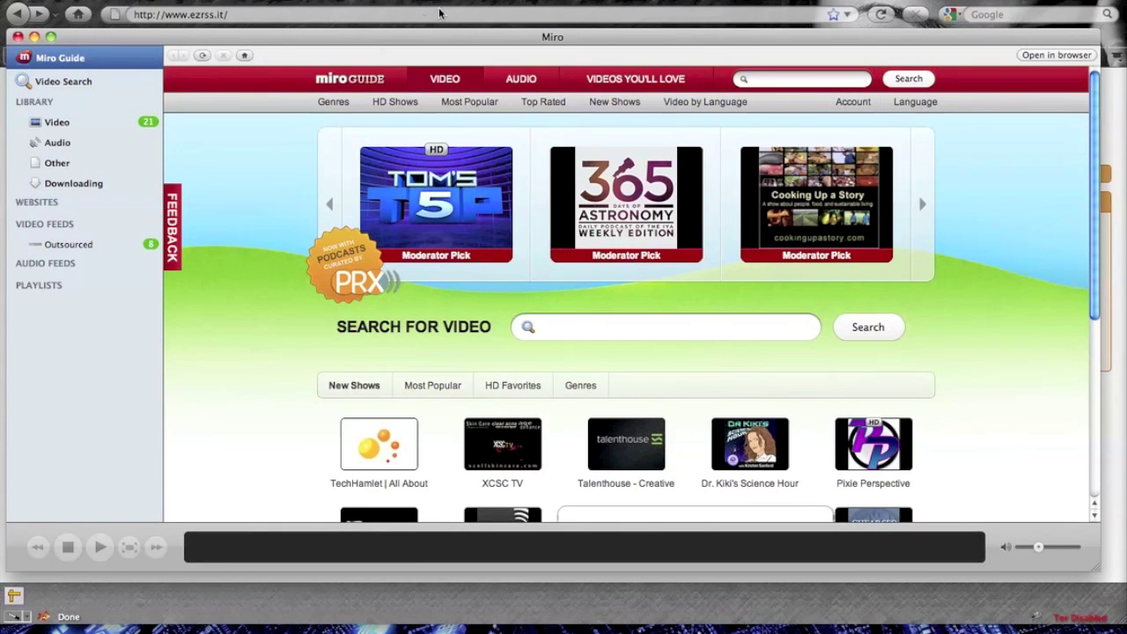
{"action": "left_click_drag", "start_coordinate": [423, 35], "coordinate": [423, 120]}
{"action": "left_click", "coordinate": [290, 84]}
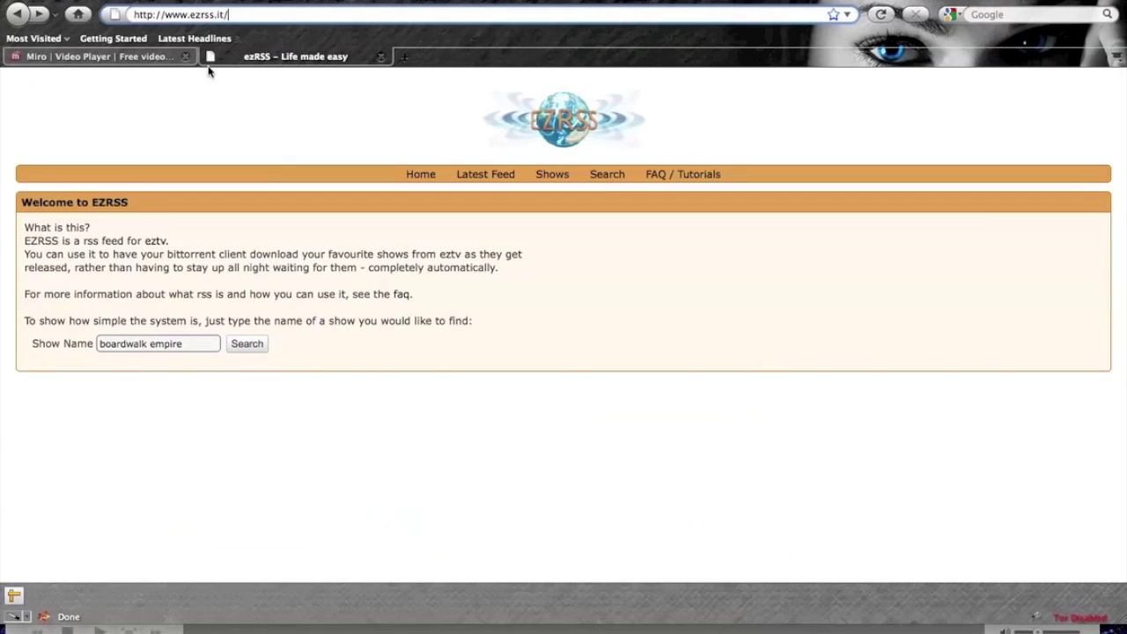
{"action": "left_click", "coordinate": [149, 58]}
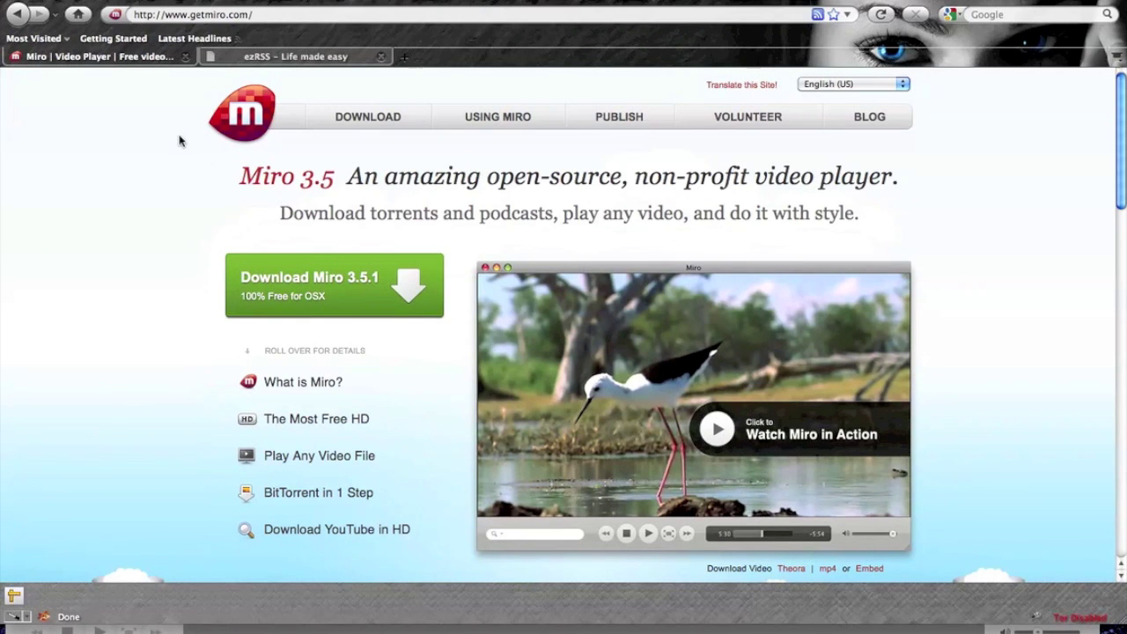
{"action": "left_click", "coordinate": [253, 62]}
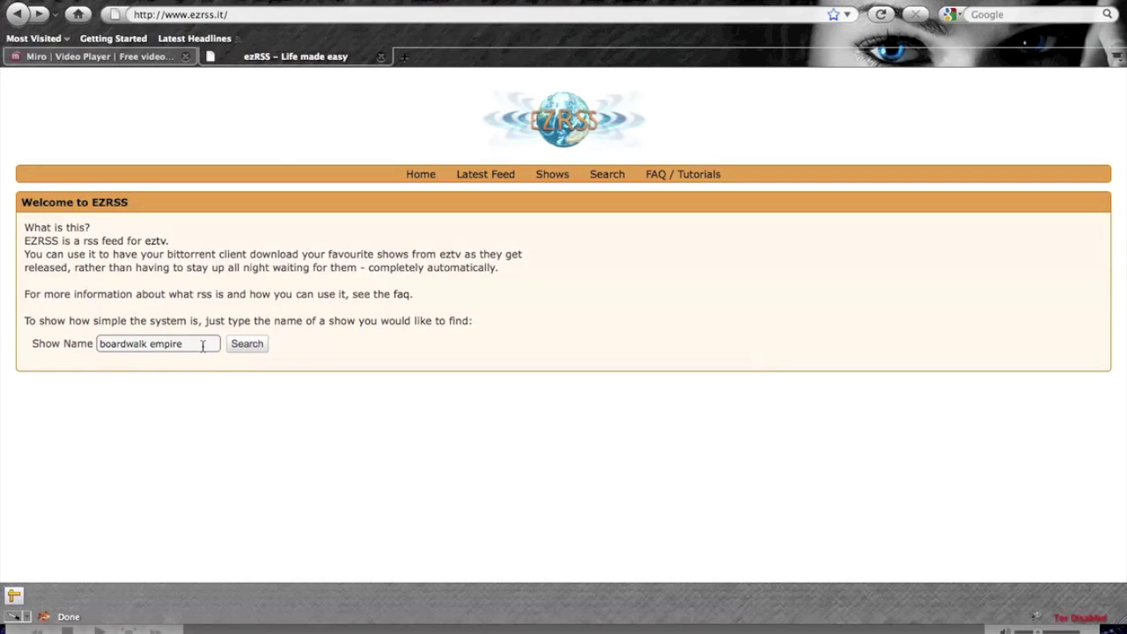
Step: Run the ezRSS search for 'boardwalk empire'
{"action": "left_click", "coordinate": [247, 344]}
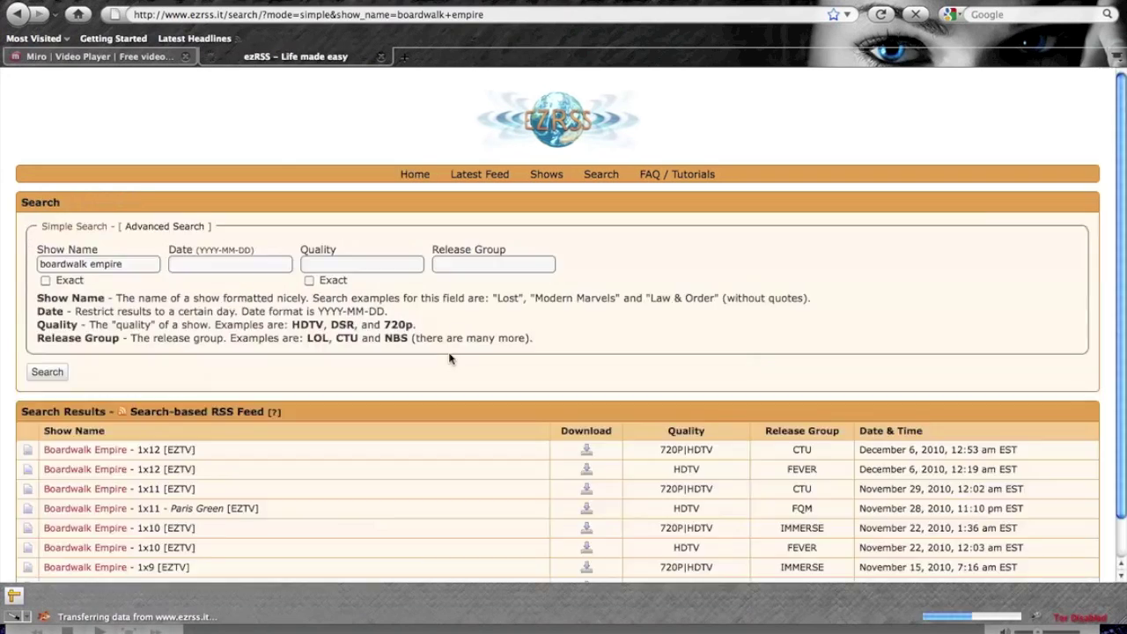
Step: Limit the Boardwalk Empire search to 720p and open the results as an RSS feed
{"action": "left_click", "coordinate": [395, 264]}
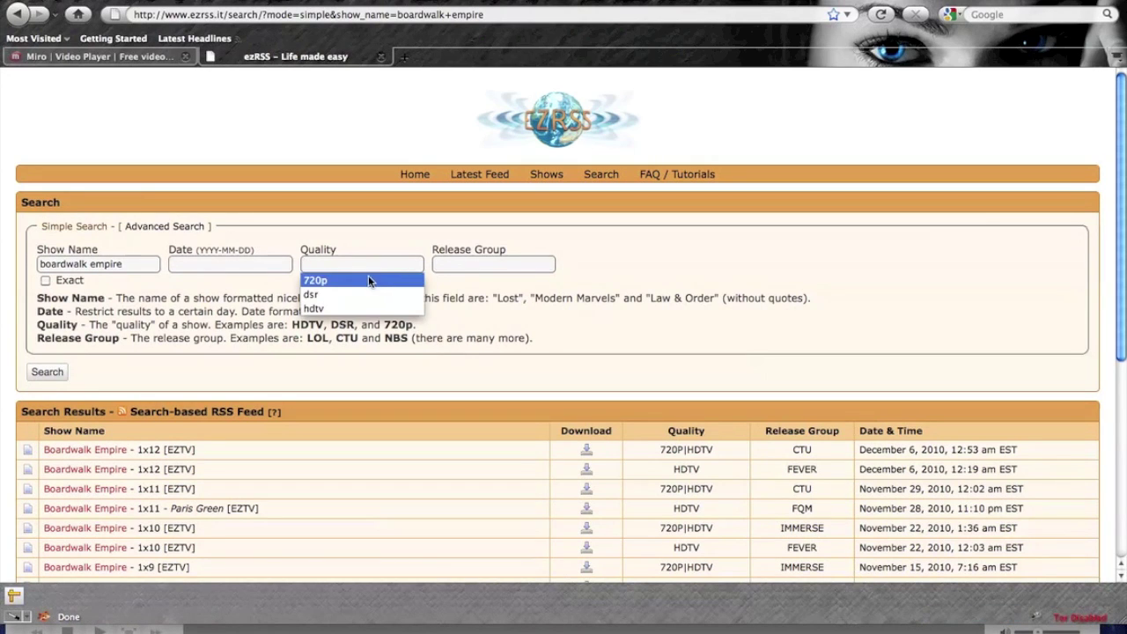
{"action": "left_click", "coordinate": [375, 279]}
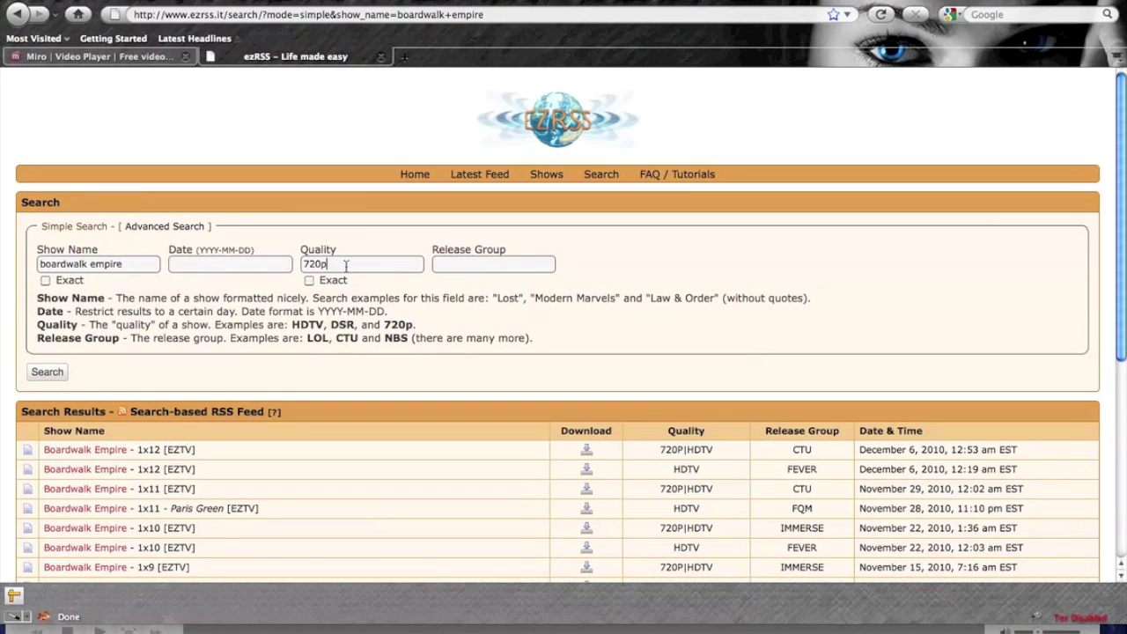
{"action": "left_click", "coordinate": [47, 373]}
{"action": "scroll", "coordinate": [327, 383], "scroll_direction": "down", "scroll_amount": 2}
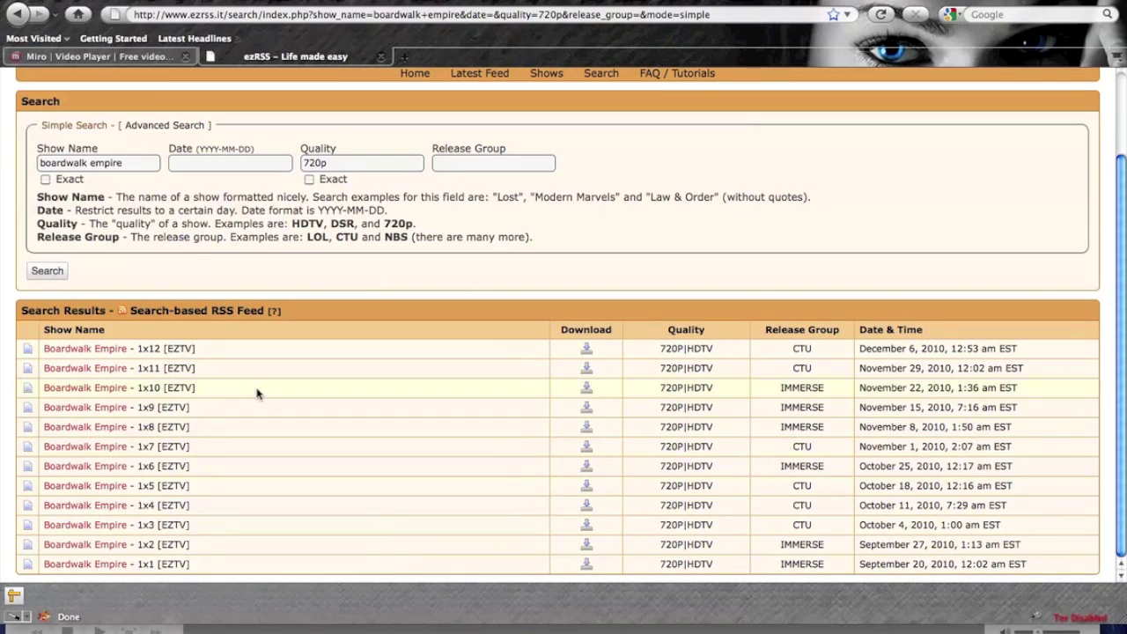
{"action": "left_click", "coordinate": [188, 313]}
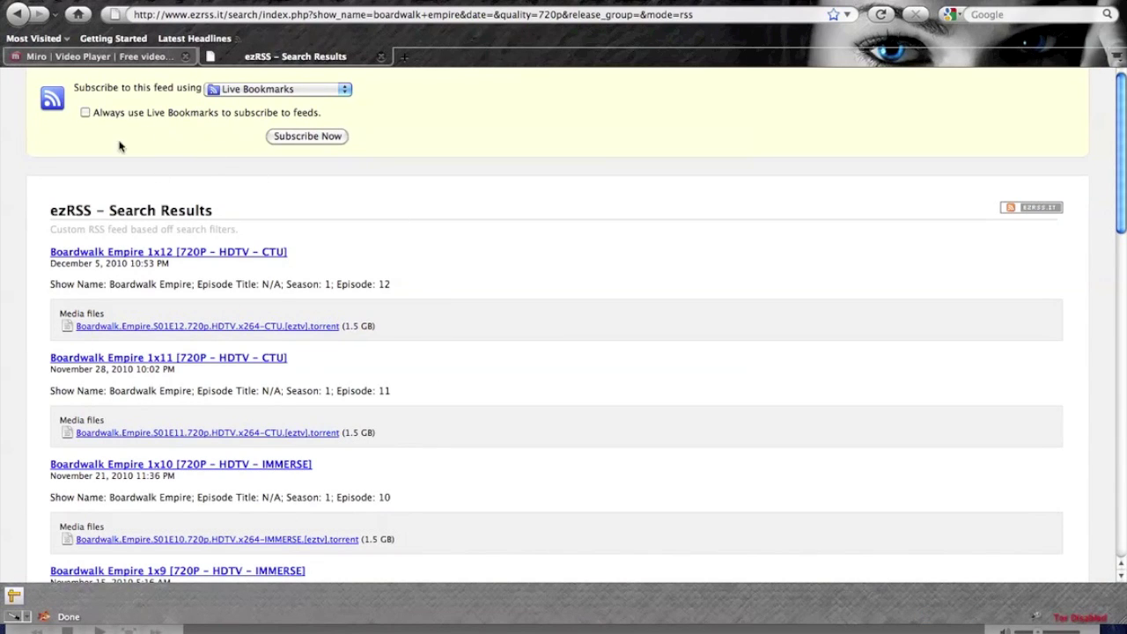
Step: Copy the 720p feed's web address and switch back to the Miro window
{"action": "left_click", "coordinate": [326, 15]}
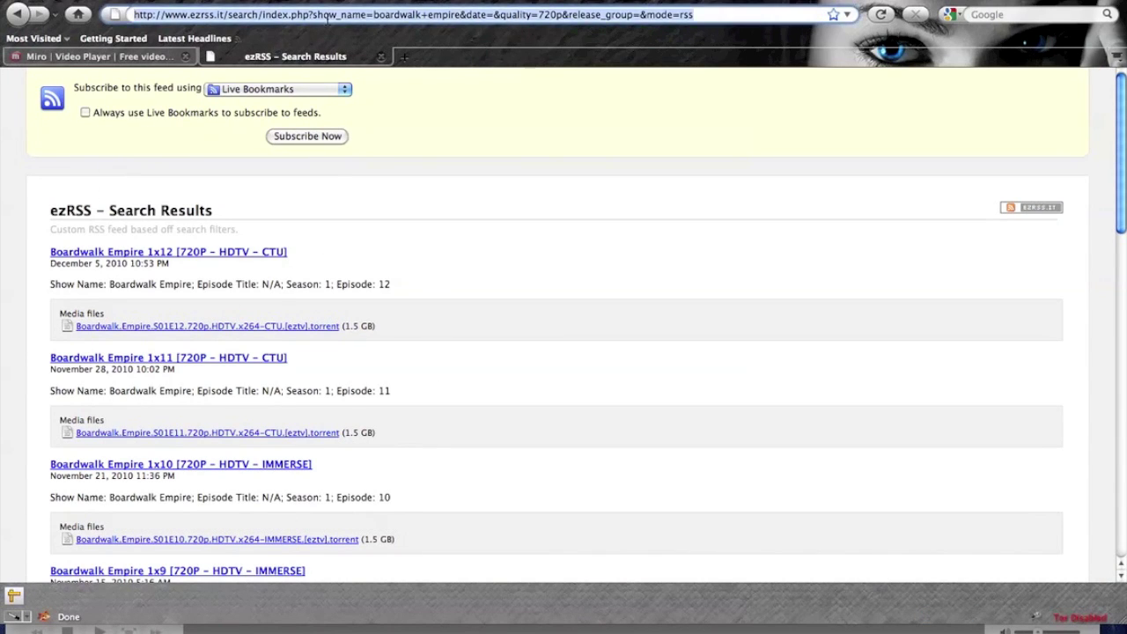
{"action": "right_click", "coordinate": [326, 17]}
{"action": "left_click", "coordinate": [357, 66]}
{"action": "key", "text": "F9"}
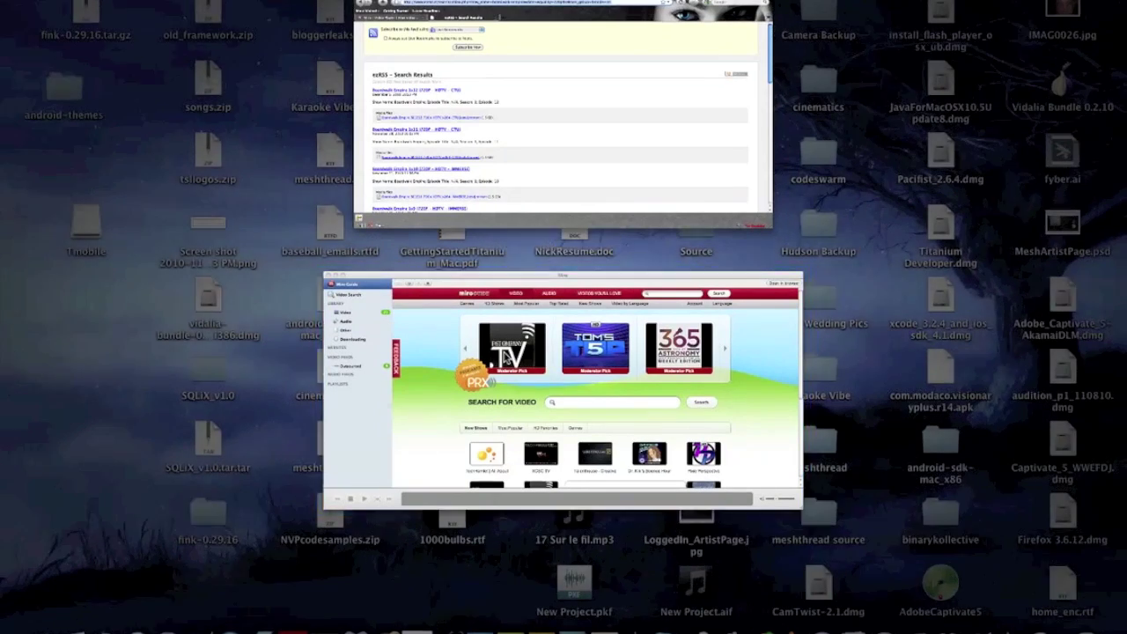
{"action": "left_click", "coordinate": [506, 359]}
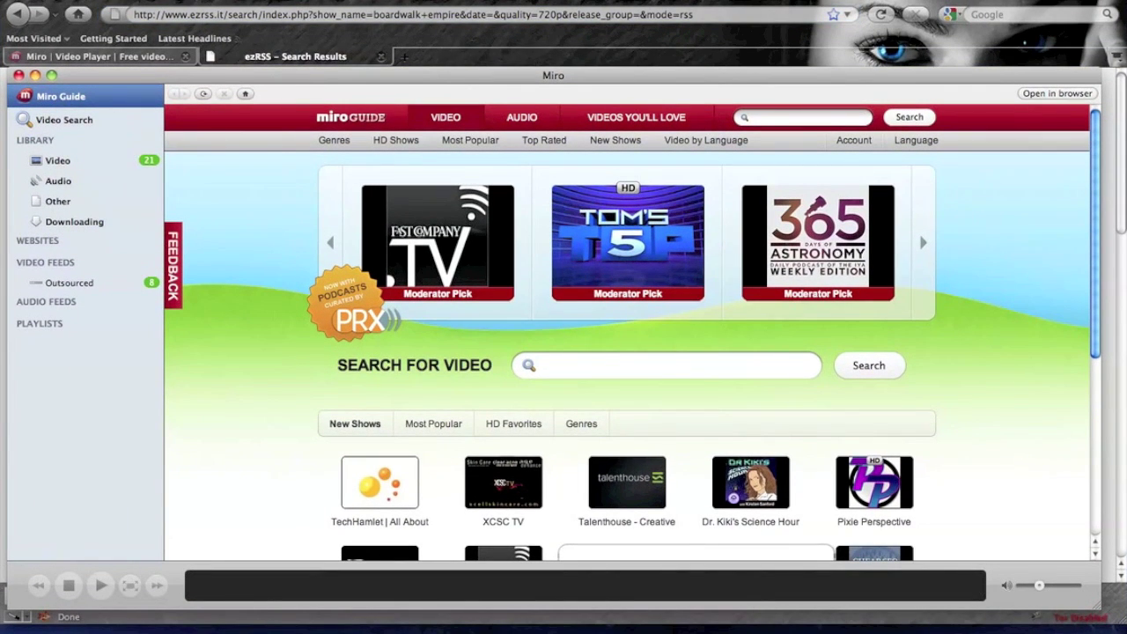
Step: Add a Video feed in Miro from the pasted ezRSS feed URL
{"action": "left_click", "coordinate": [163, 0]}
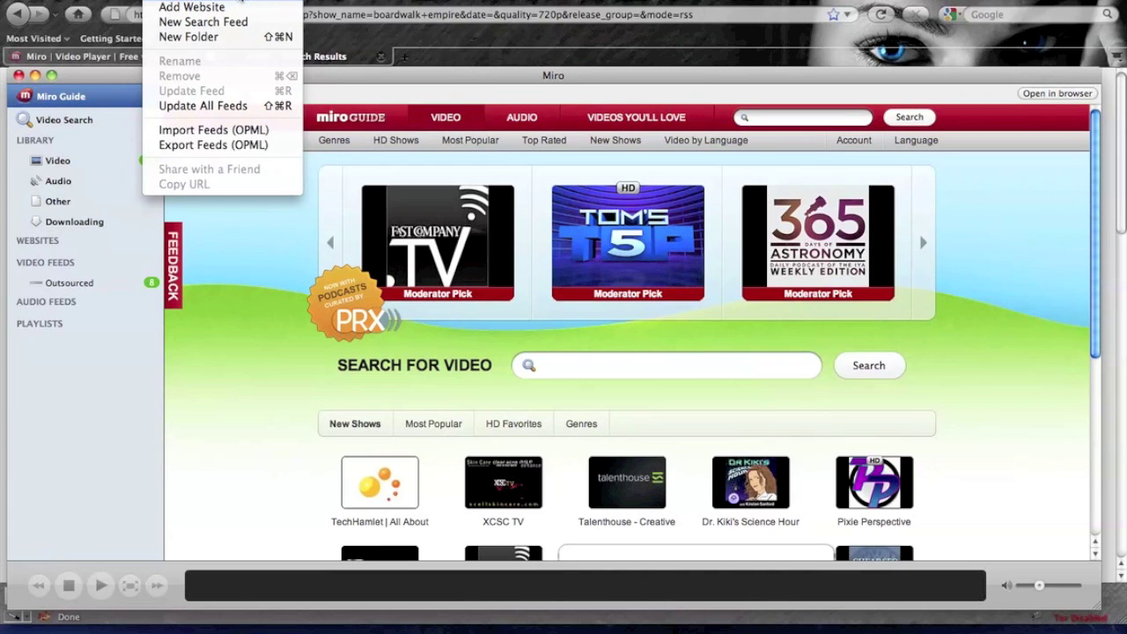
{"action": "left_click", "coordinate": [245, 2]}
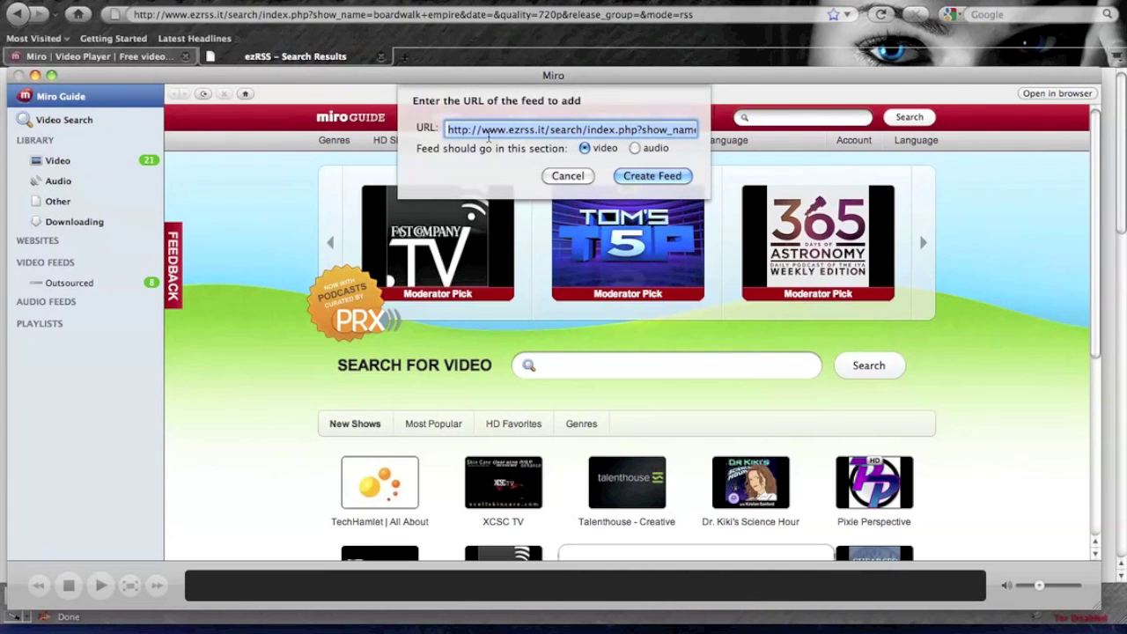
{"action": "right_click", "coordinate": [565, 126]}
{"action": "left_click", "coordinate": [595, 252]}
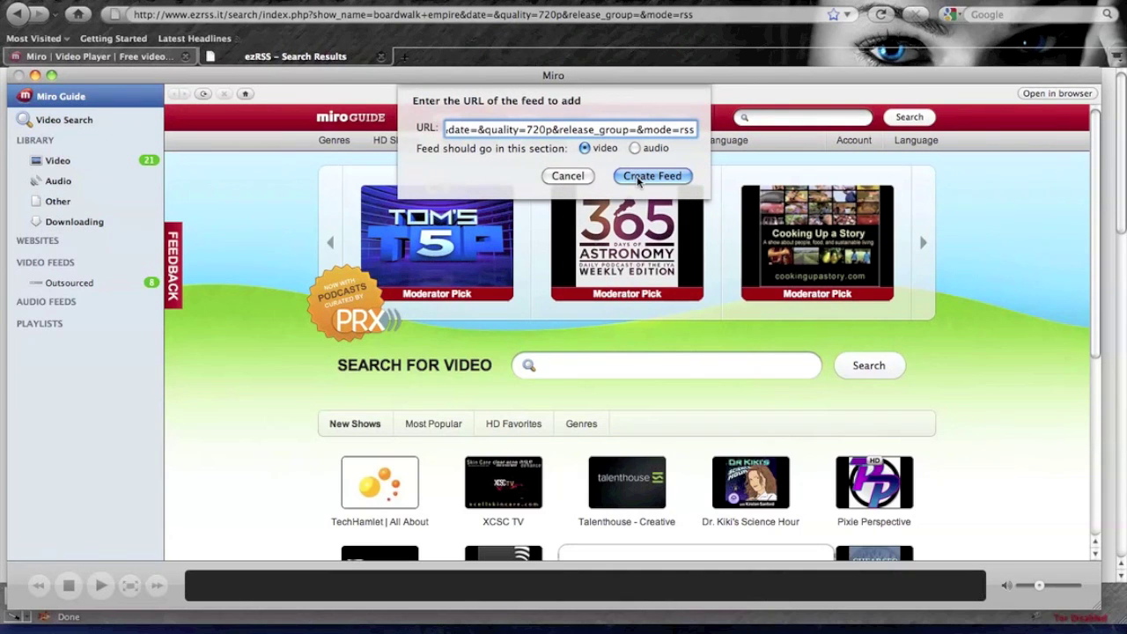
{"action": "left_click", "coordinate": [634, 175]}
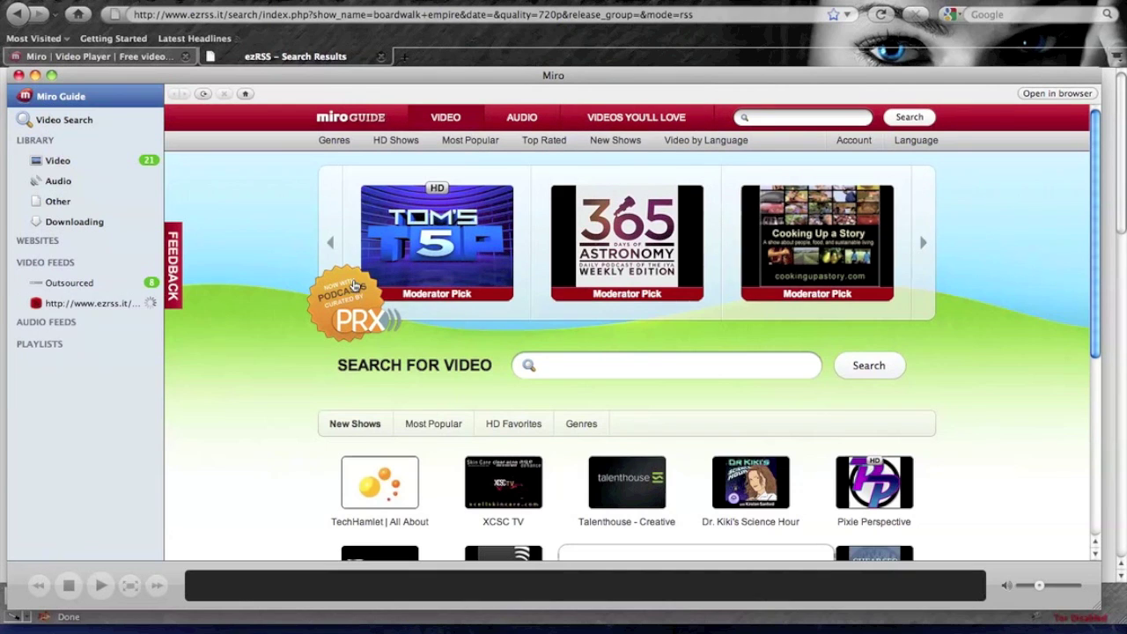
Step: Rename the 'ezRSS - Search Results' feed to 'Boardwalk Empire'
{"action": "right_click", "coordinate": [54, 302]}
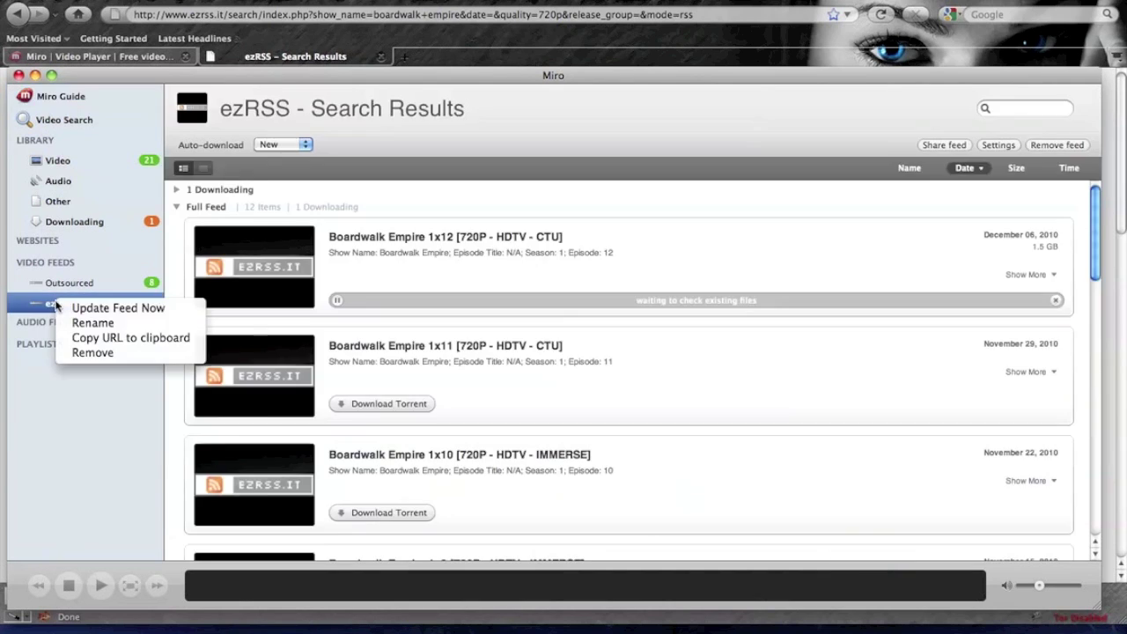
{"action": "left_click", "coordinate": [83, 324]}
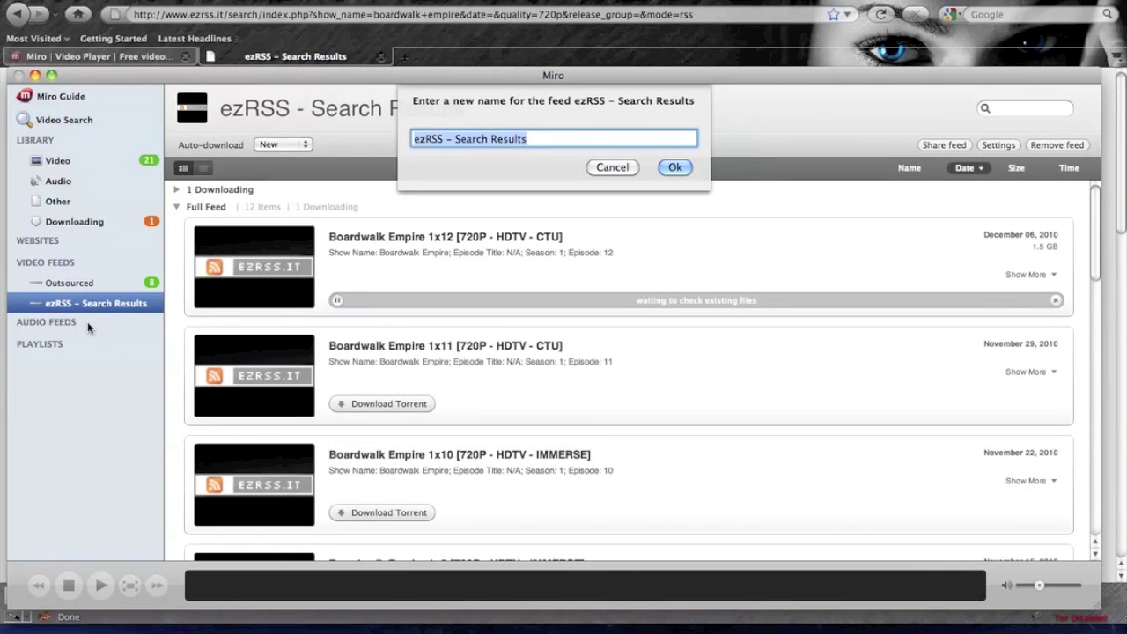
{"action": "type", "text": "Boardw"}
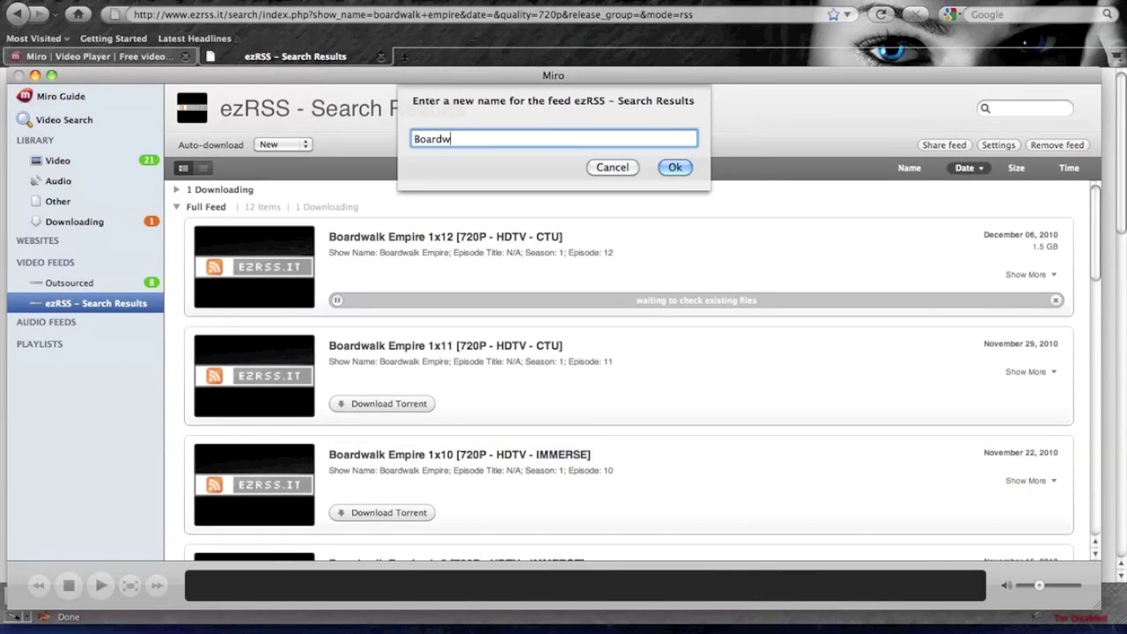
{"action": "type", "text": "alk Empire"}
{"action": "left_click", "coordinate": [674, 168]}
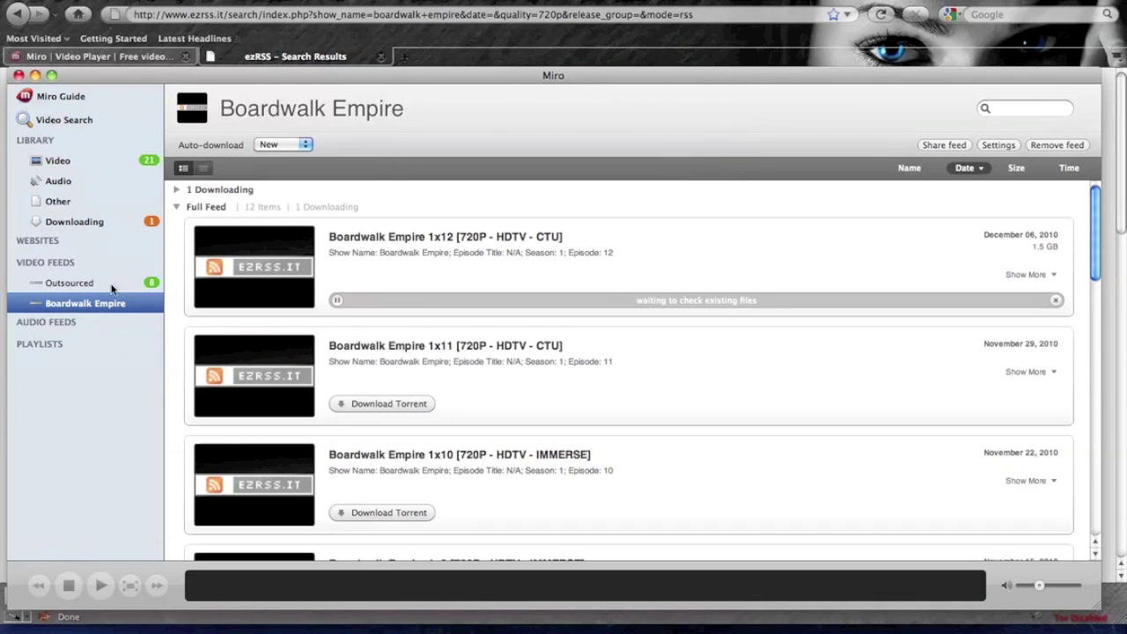
Step: Scroll through the feed's episodes from 1x12 down to 1x1
{"action": "scroll", "coordinate": [570, 270], "scroll_direction": "down", "scroll_amount": 2}
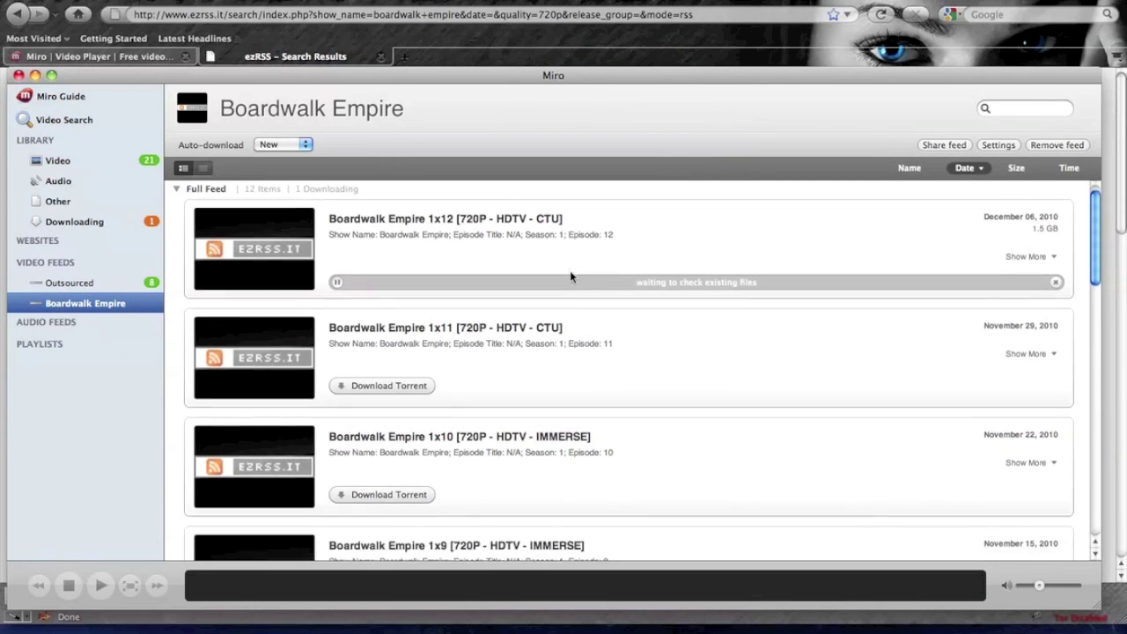
{"action": "scroll", "coordinate": [489, 284], "scroll_direction": "down", "scroll_amount": 10}
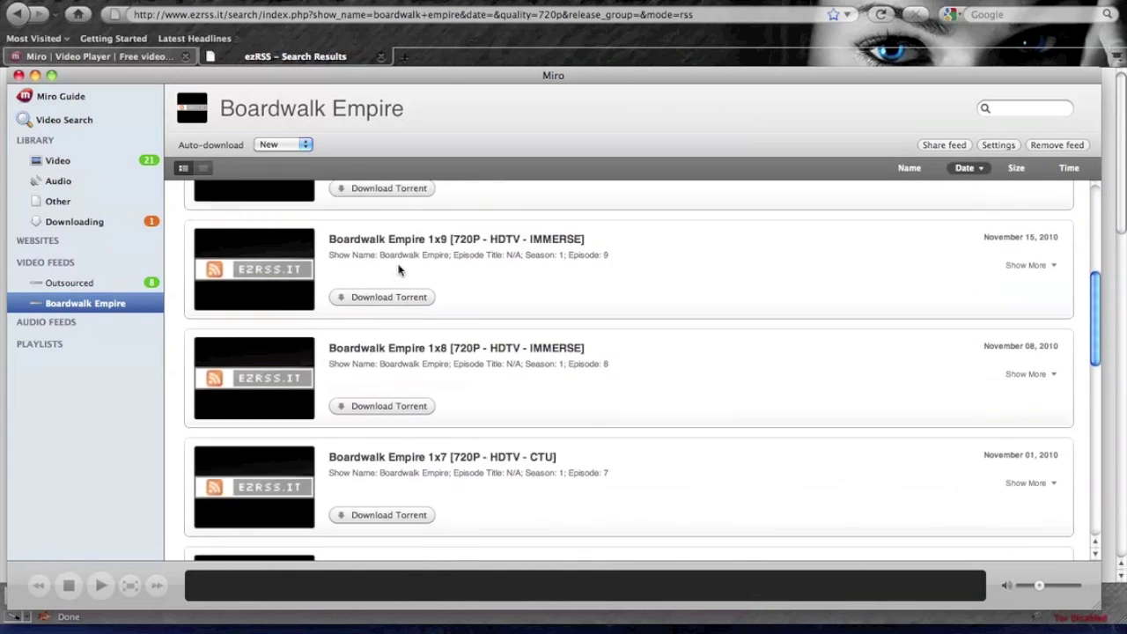
{"action": "scroll", "coordinate": [469, 416], "scroll_direction": "down", "scroll_amount": 12}
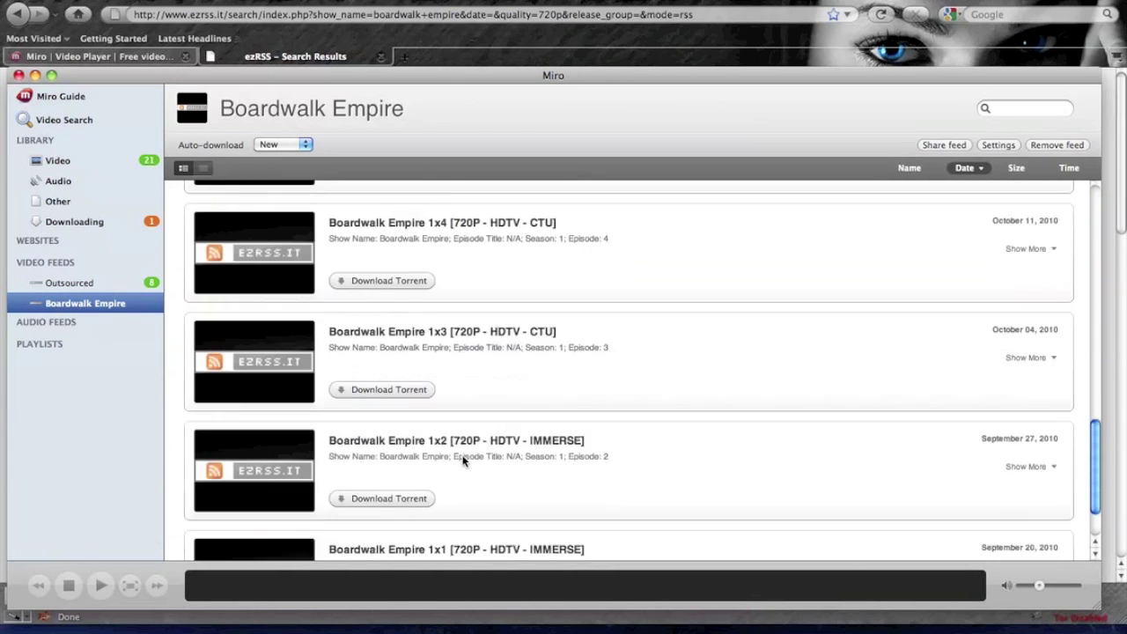
{"action": "scroll", "coordinate": [461, 462], "scroll_direction": "up", "scroll_amount": 20}
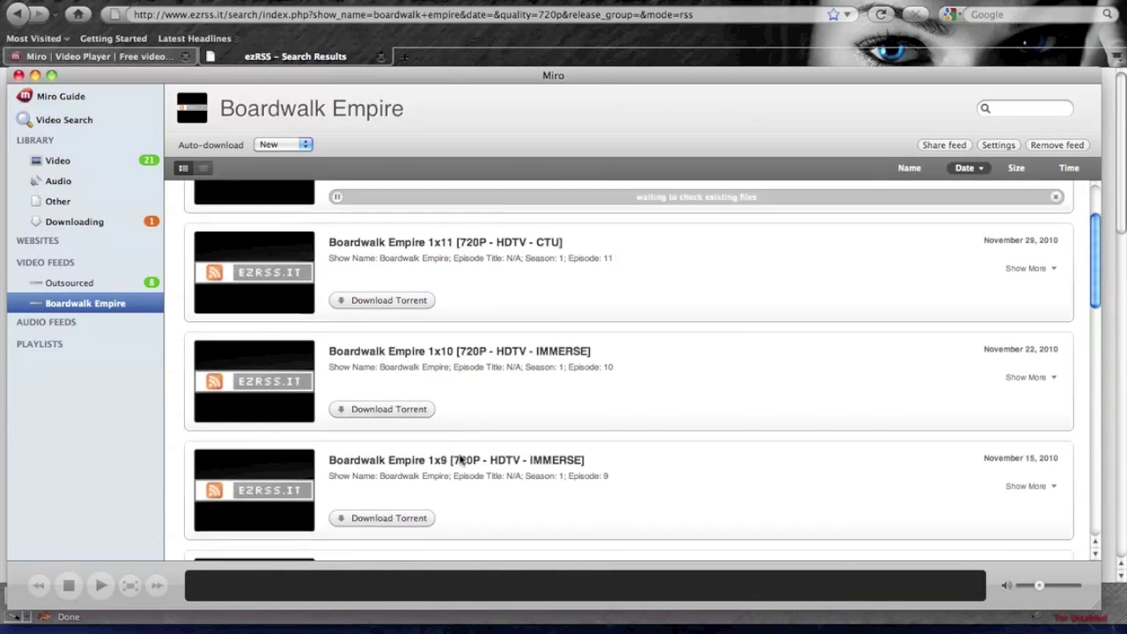
{"action": "left_click", "coordinate": [58, 5]}
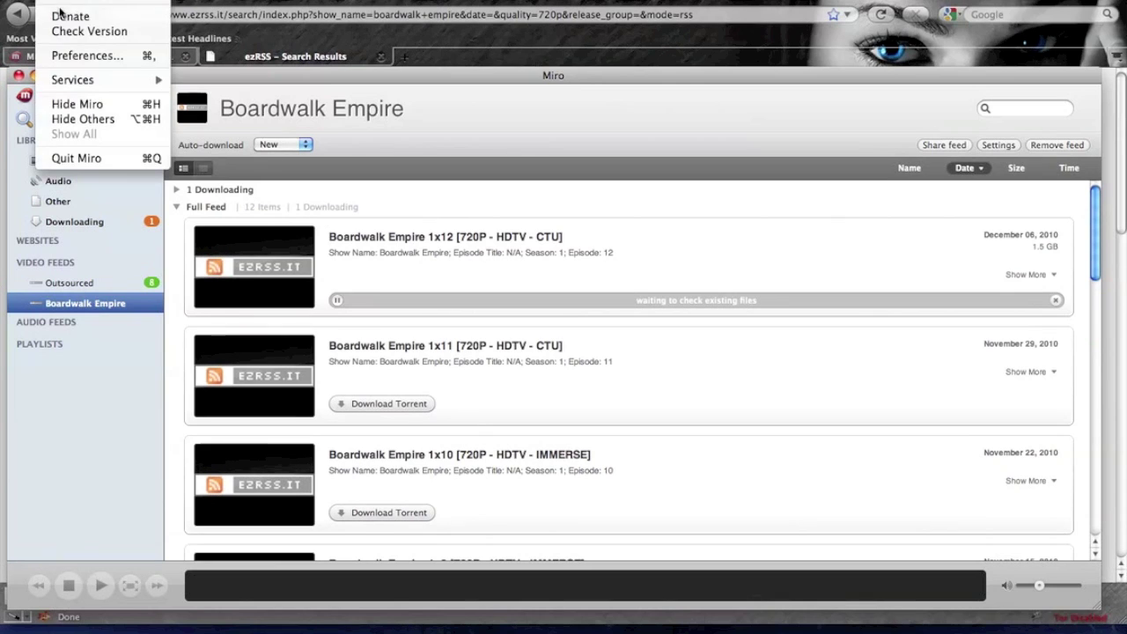
{"action": "left_click", "coordinate": [71, 54]}
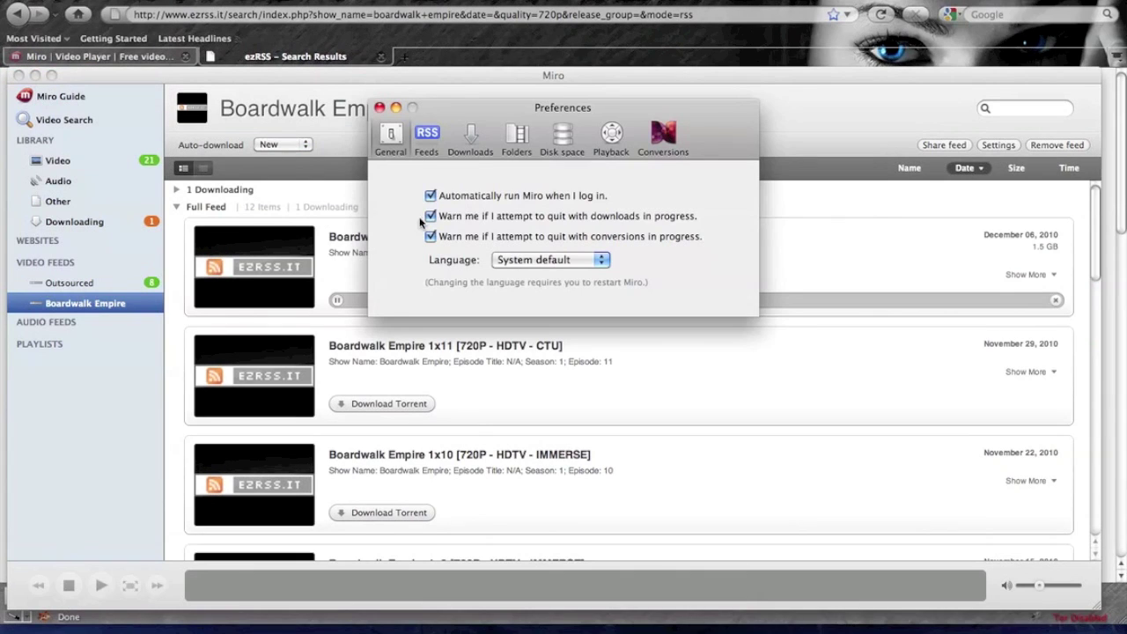
{"action": "left_click", "coordinate": [576, 141]}
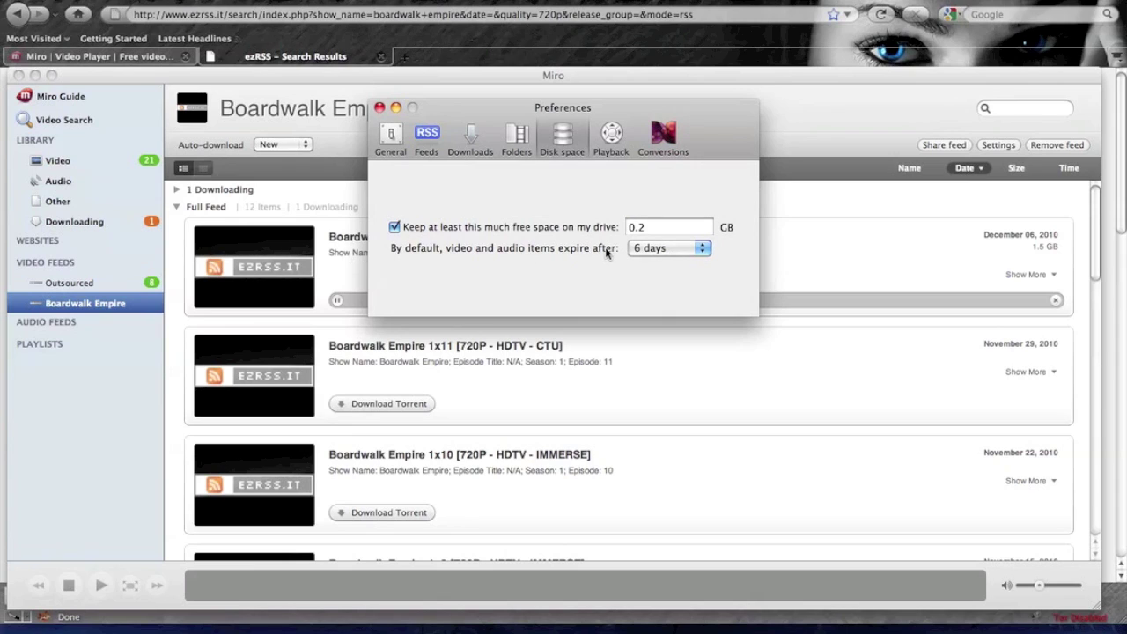
{"action": "left_click", "coordinate": [684, 249]}
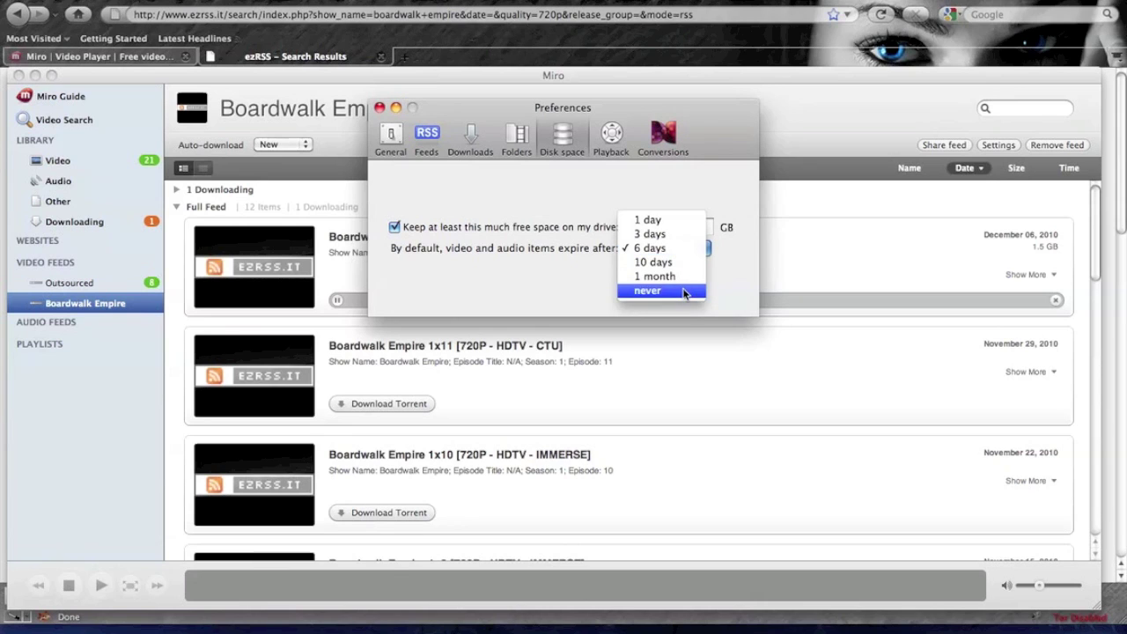
{"action": "left_click", "coordinate": [655, 247]}
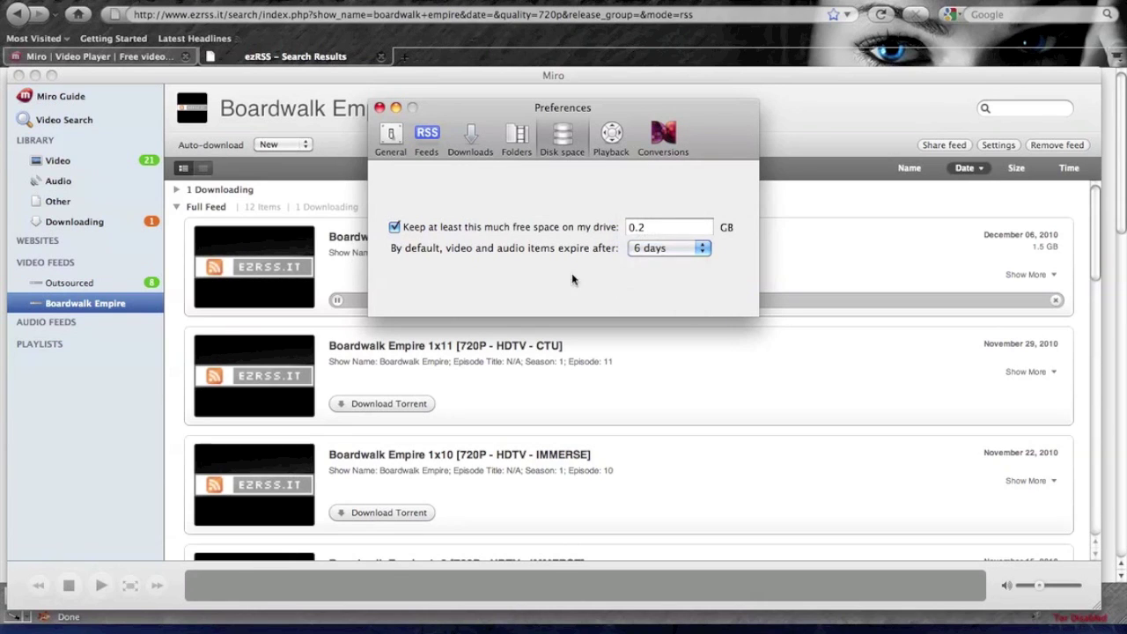
{"action": "left_click", "coordinate": [470, 141]}
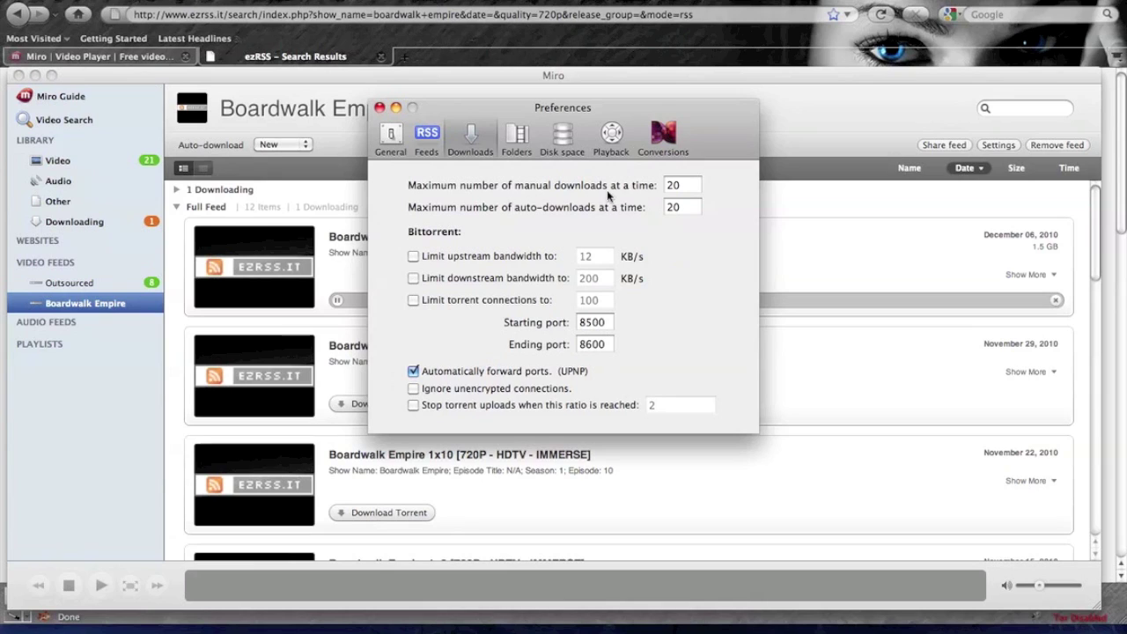
{"action": "double_click", "coordinate": [681, 206]}
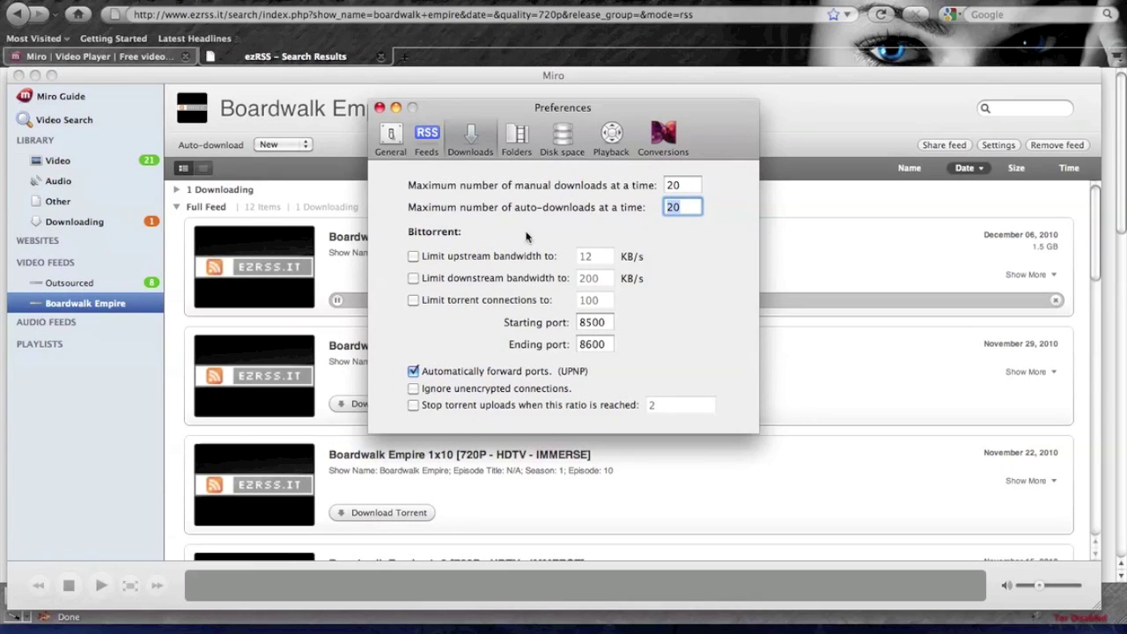
{"action": "left_click", "coordinate": [394, 137]}
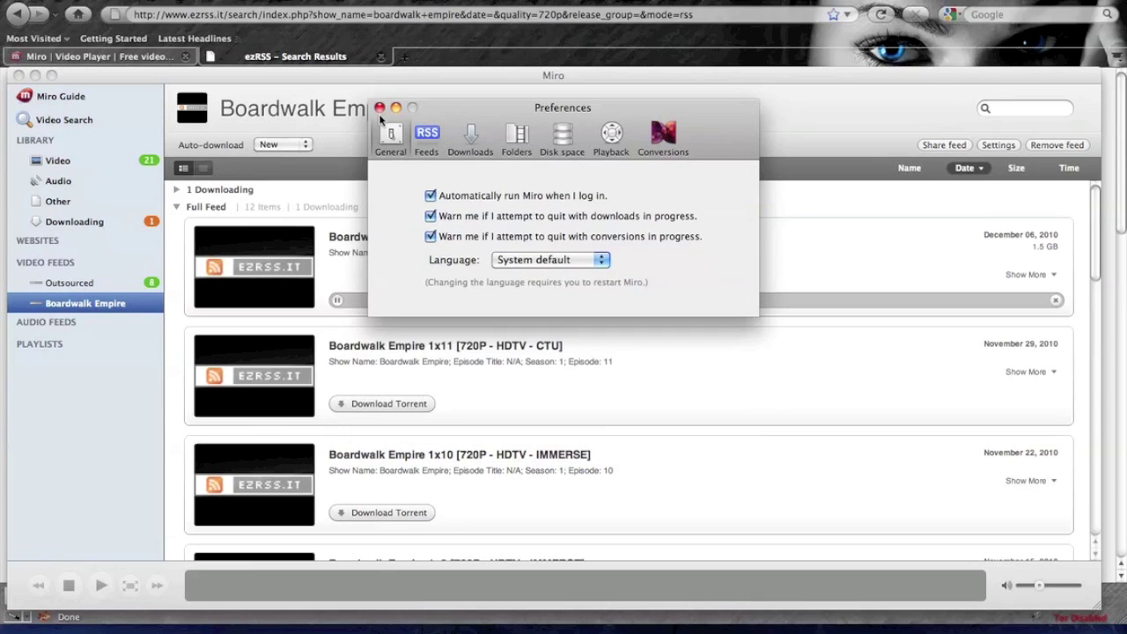
{"action": "left_click", "coordinate": [379, 107]}
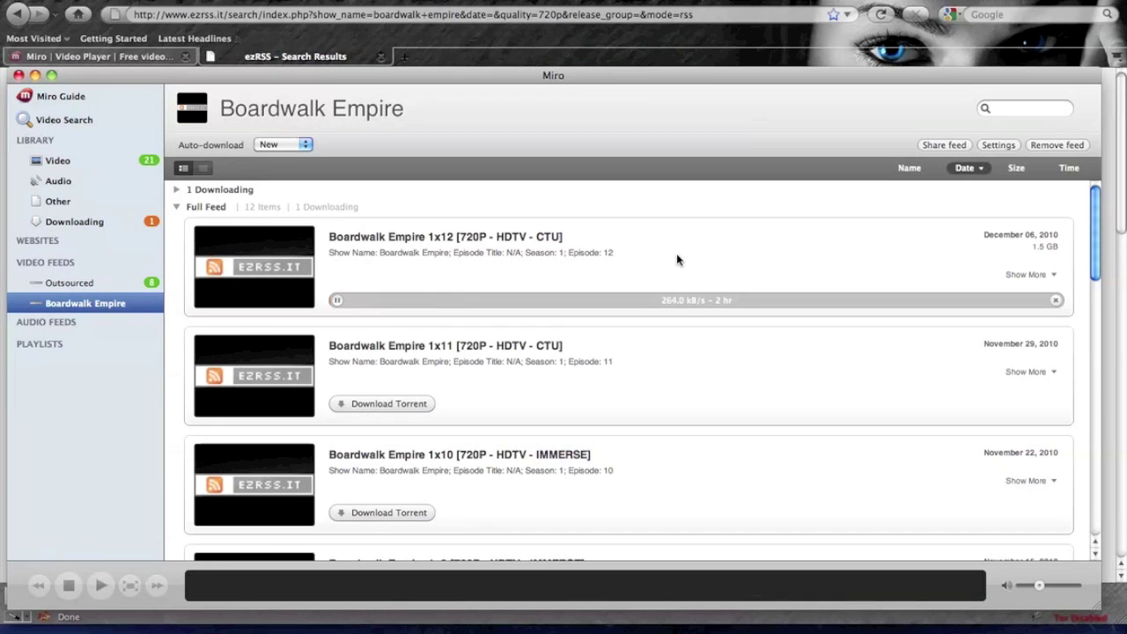
{"action": "scroll", "coordinate": [599, 326], "scroll_direction": "down", "scroll_amount": 2}
{"action": "scroll", "coordinate": [599, 327], "scroll_direction": "up", "scroll_amount": 2}
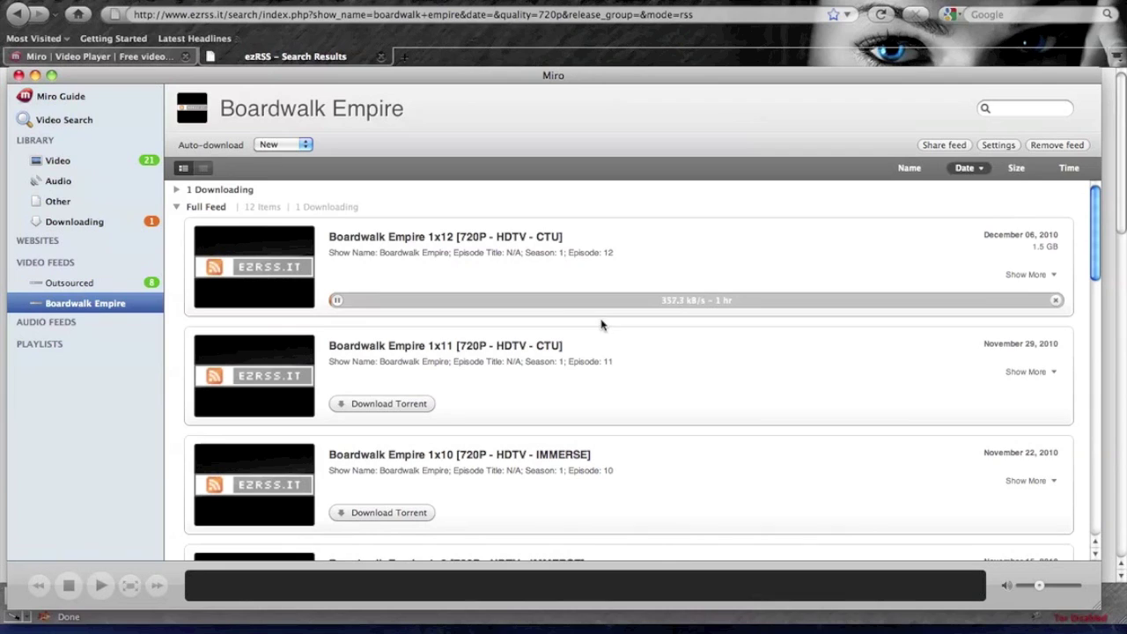